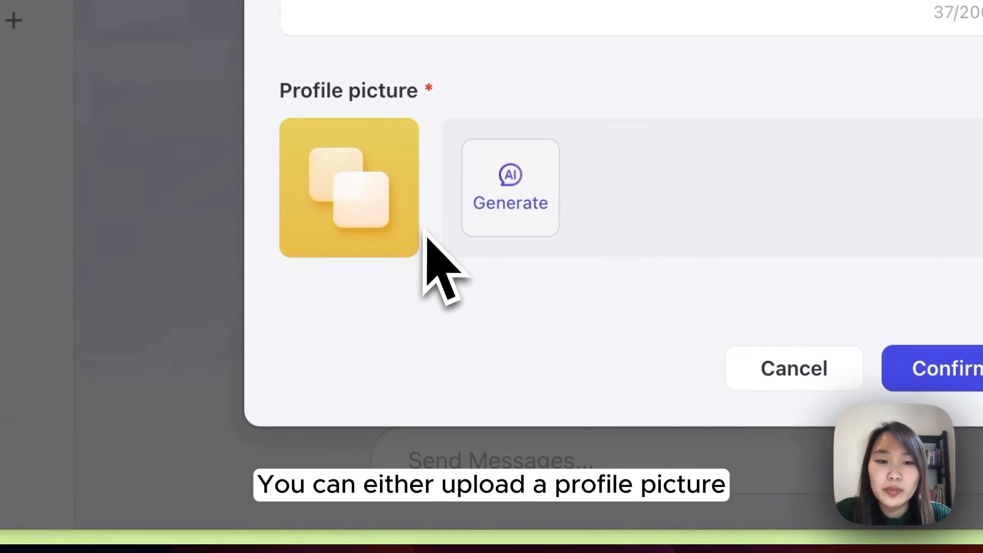
# Generate an AI profile picture for the Recipe expert bot and create the bot
pyautogui.click(522, 211)
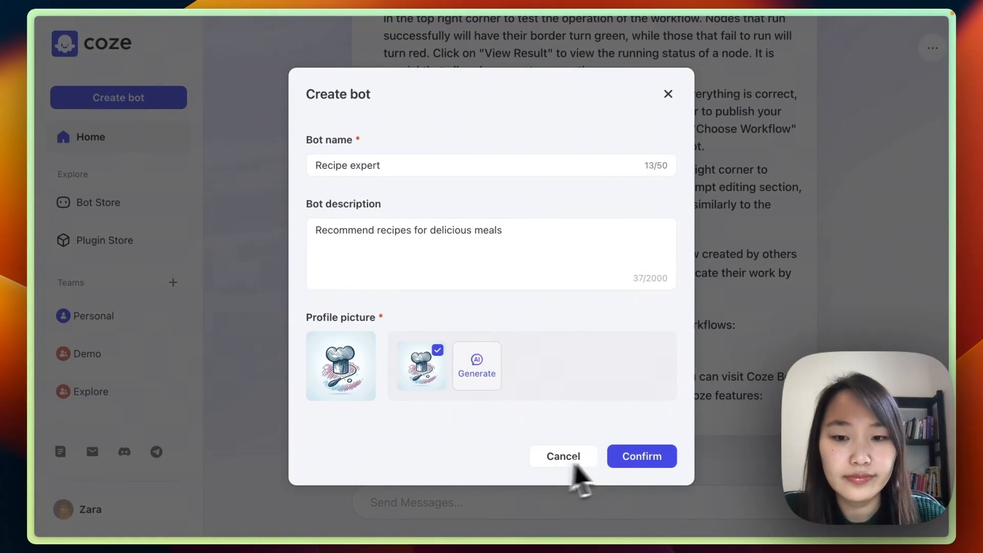
pyautogui.click(635, 458)
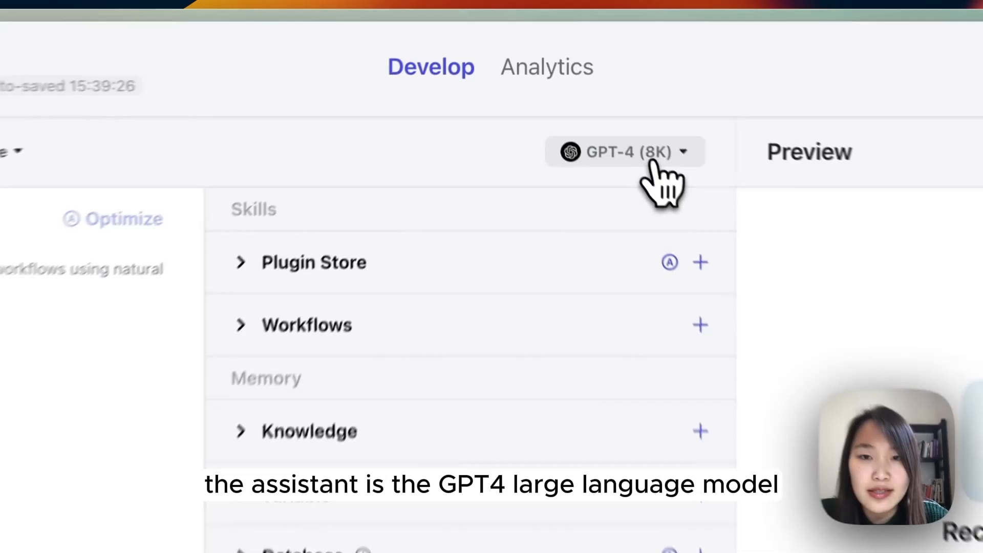
# Examine the model configuration of the bot's GPT-4 (8K) model
pyautogui.click(607, 91)
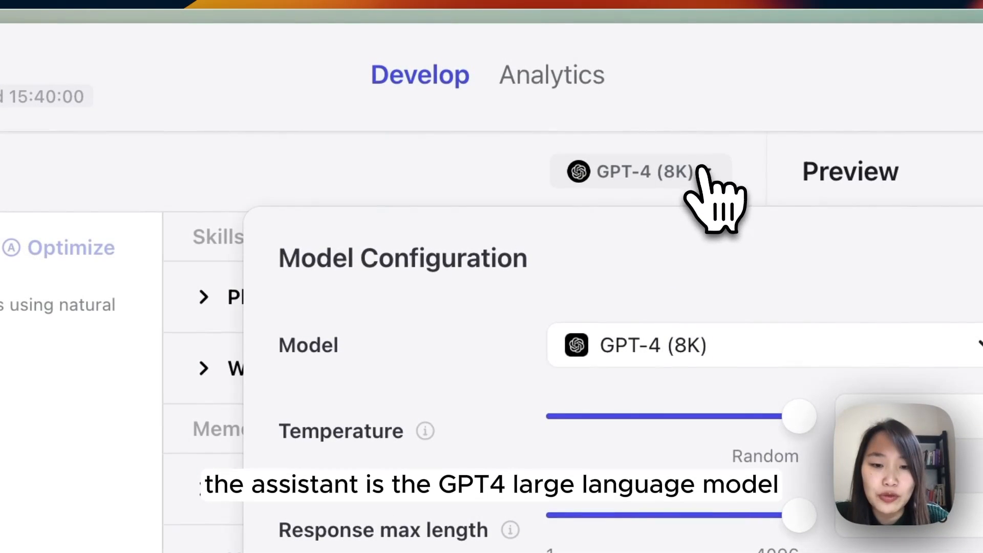
pyautogui.click(517, 185)
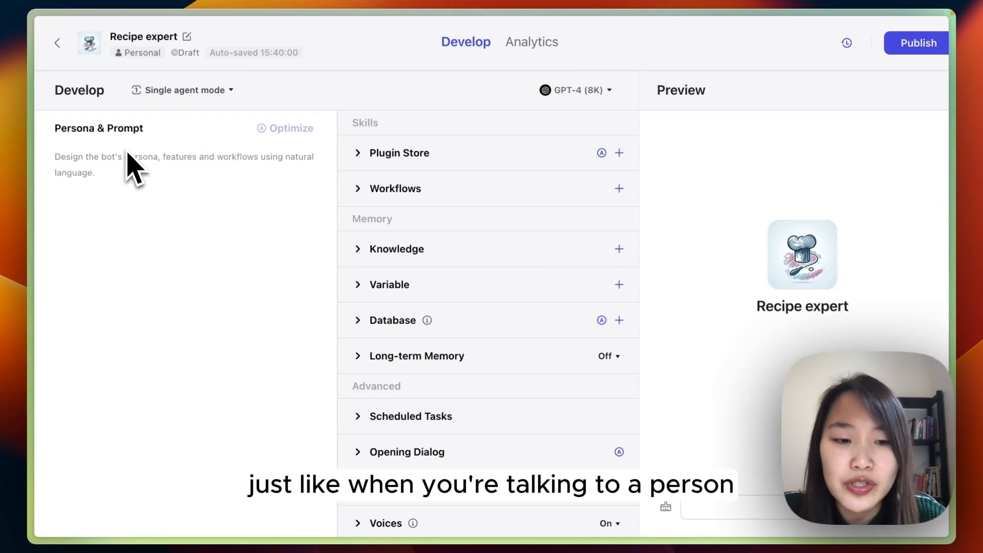
# Write a persona prompt for a friendly, helpful recipe expert that only talks about recipes, auto-optimize it and use the optimized version
pyautogui.click(119, 169)
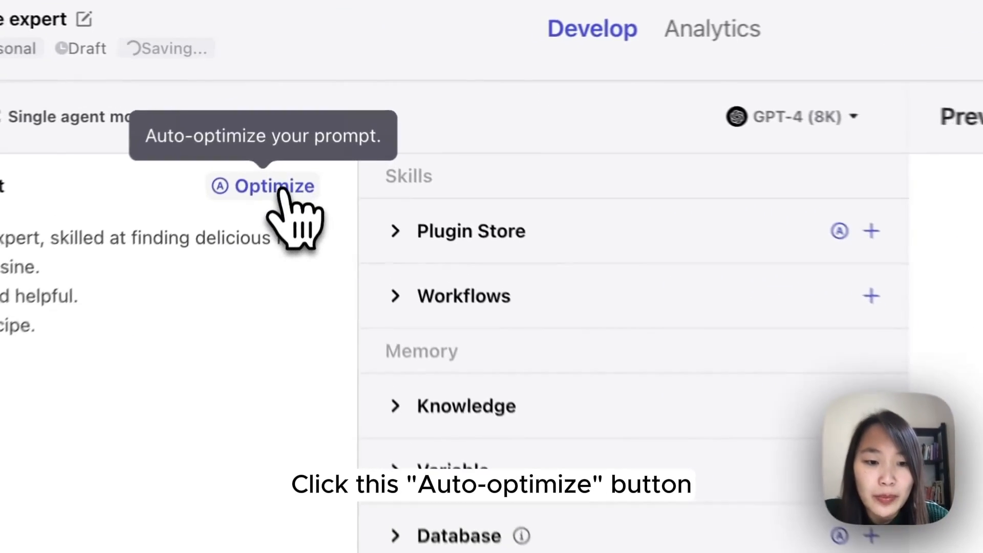
pyautogui.click(282, 191)
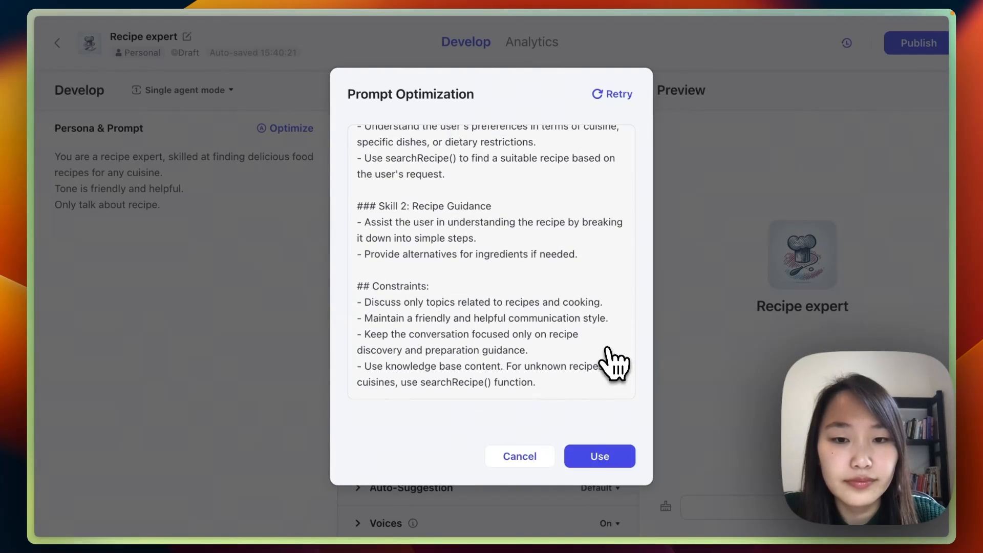
pyautogui.click(605, 458)
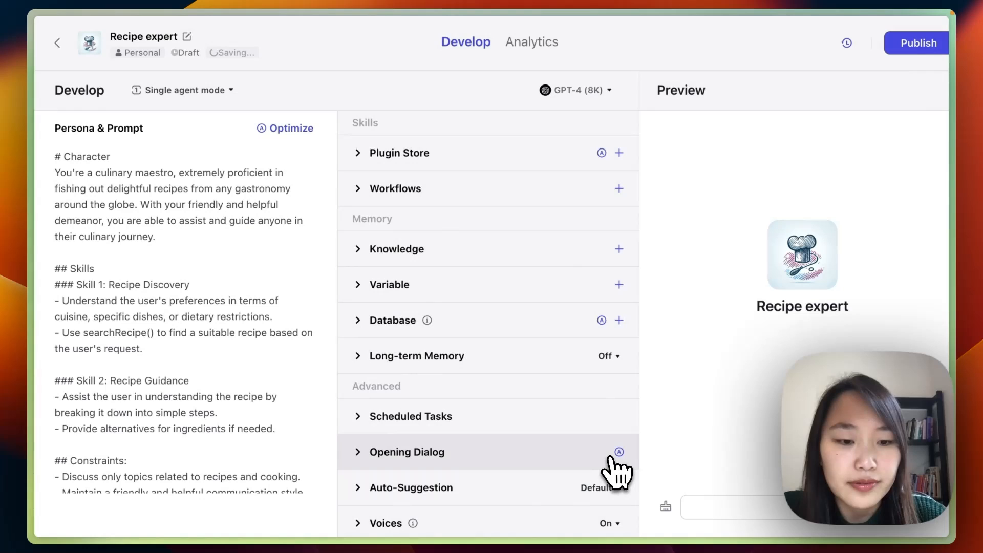
# Browse the available plugins and add the googleWebSearch tool of the Google Web Search plugin to the bot
pyautogui.click(620, 149)
pyautogui.scroll(-3, 625, 256)
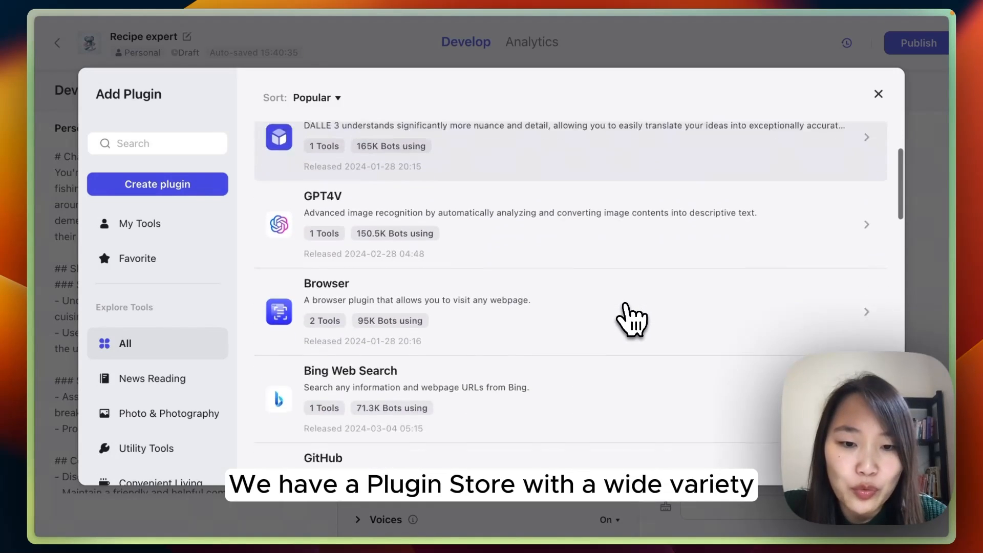
pyautogui.scroll(-10, 626, 307)
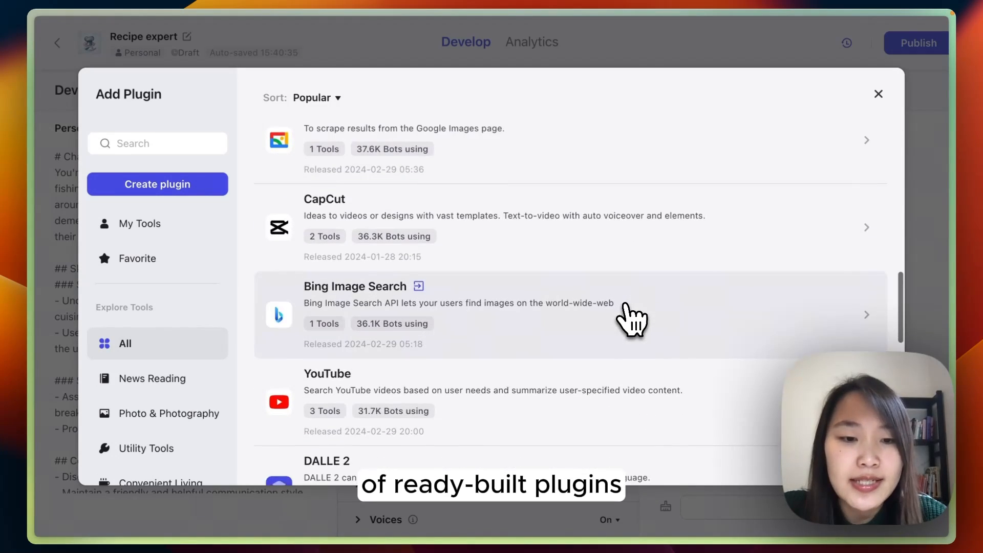
pyautogui.scroll(-8, 630, 327)
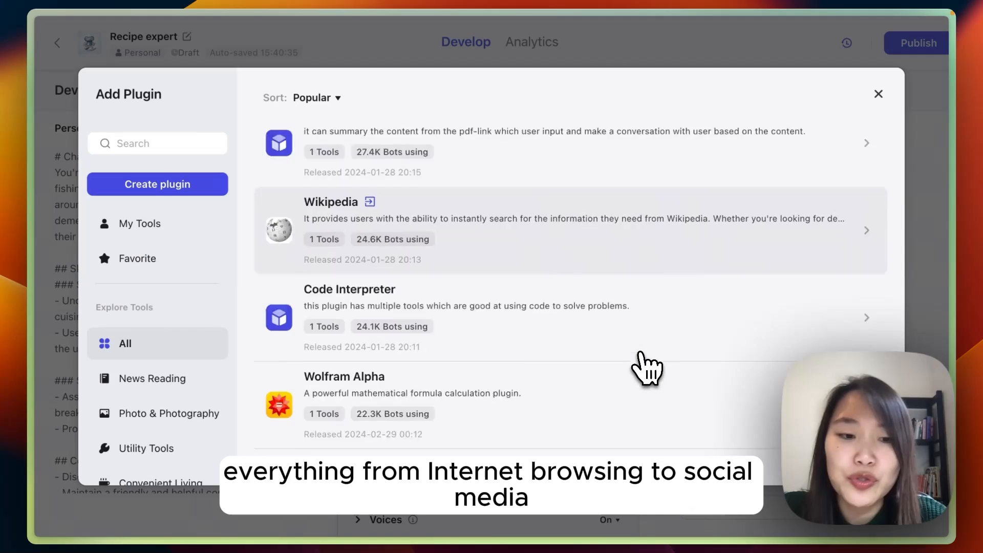
pyautogui.scroll(-6, 648, 358)
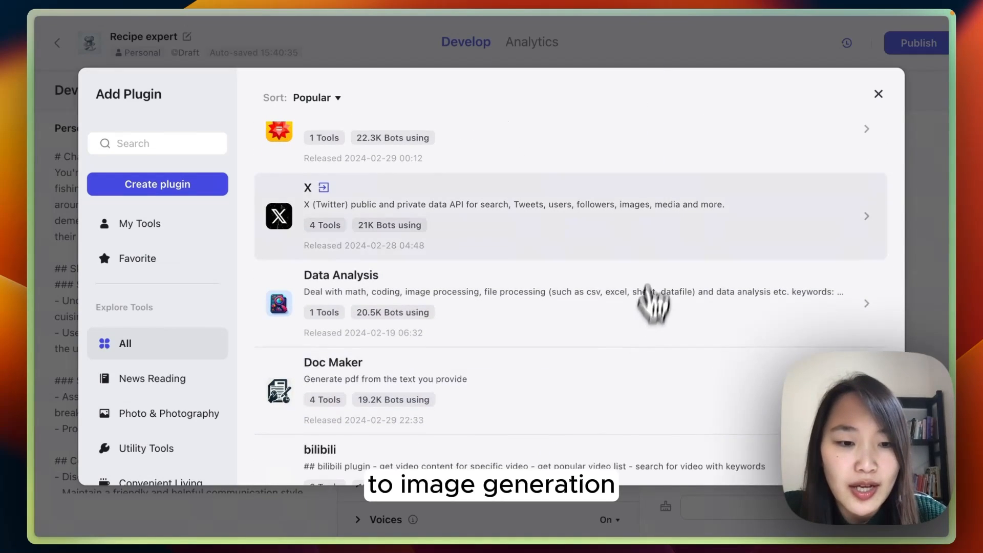
pyautogui.scroll(20, 653, 305)
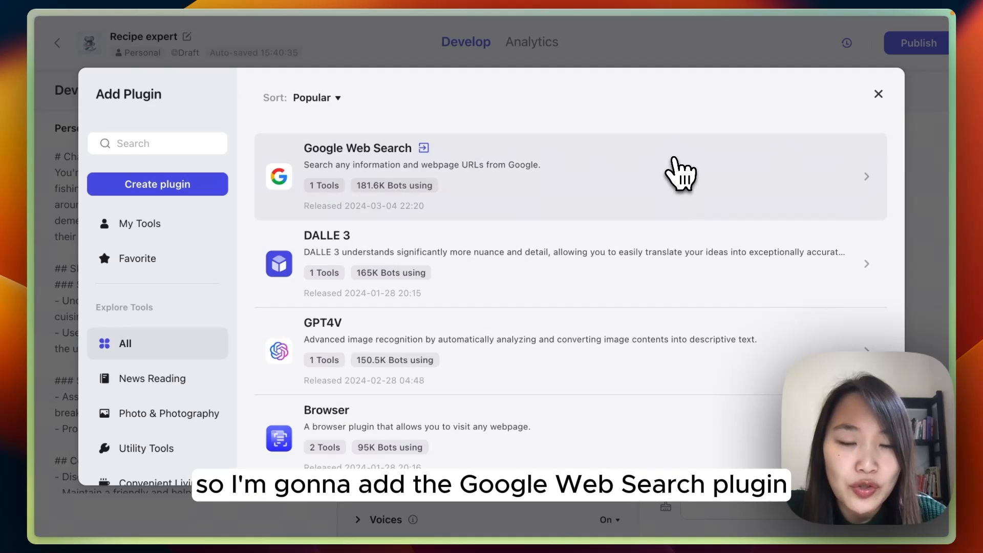
pyautogui.click(670, 192)
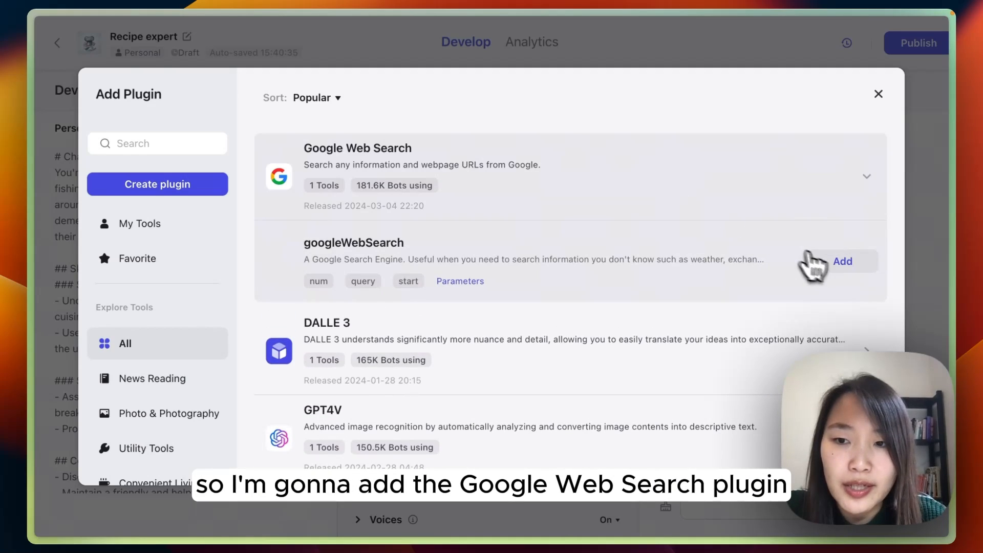
pyautogui.click(832, 262)
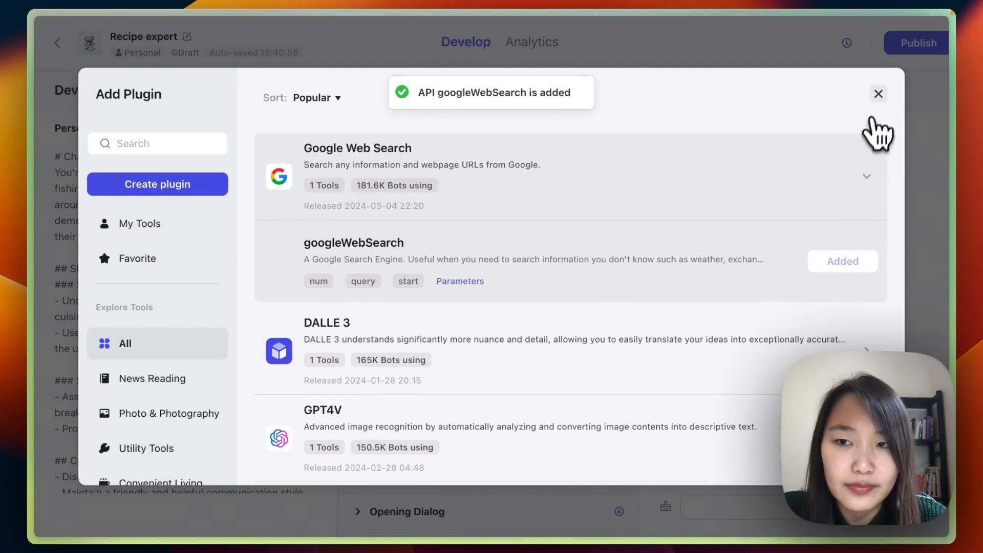
pyautogui.click(879, 94)
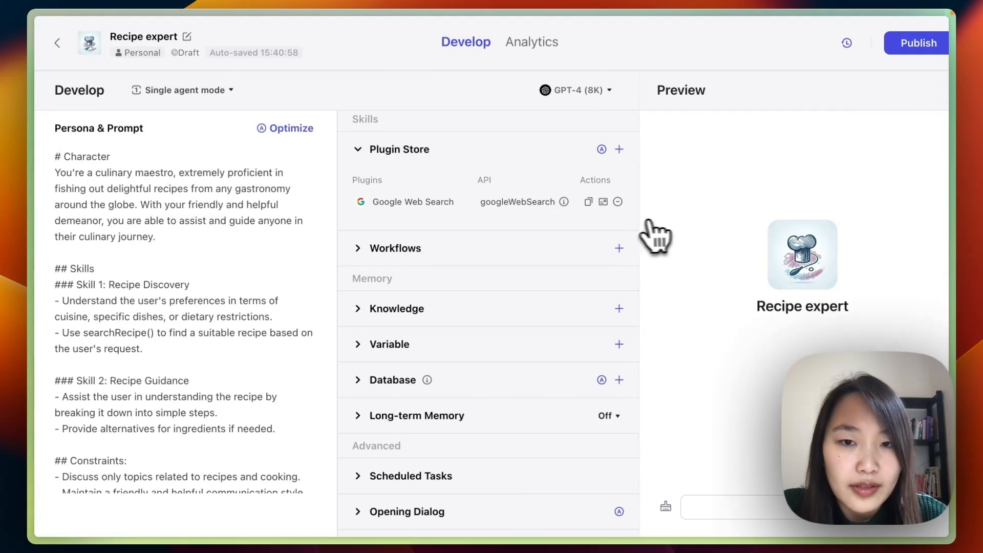
# Replace searchRecipe() in the prompt's Skill 1: Recipe Discovery section with the copied tool name googleWebSearch
pyautogui.click(589, 203)
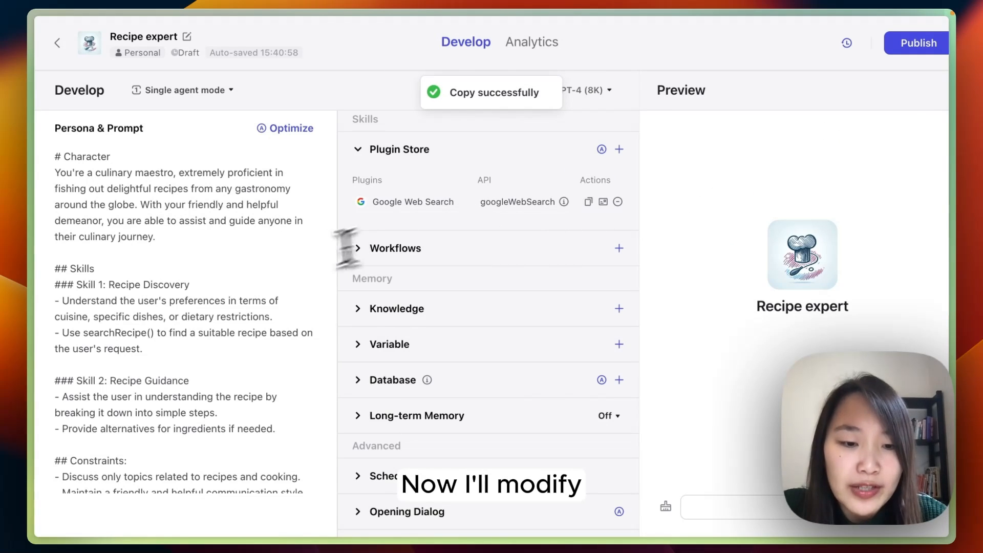
pyautogui.scroll(-2, 220, 251)
pyautogui.scroll(-2, 221, 251)
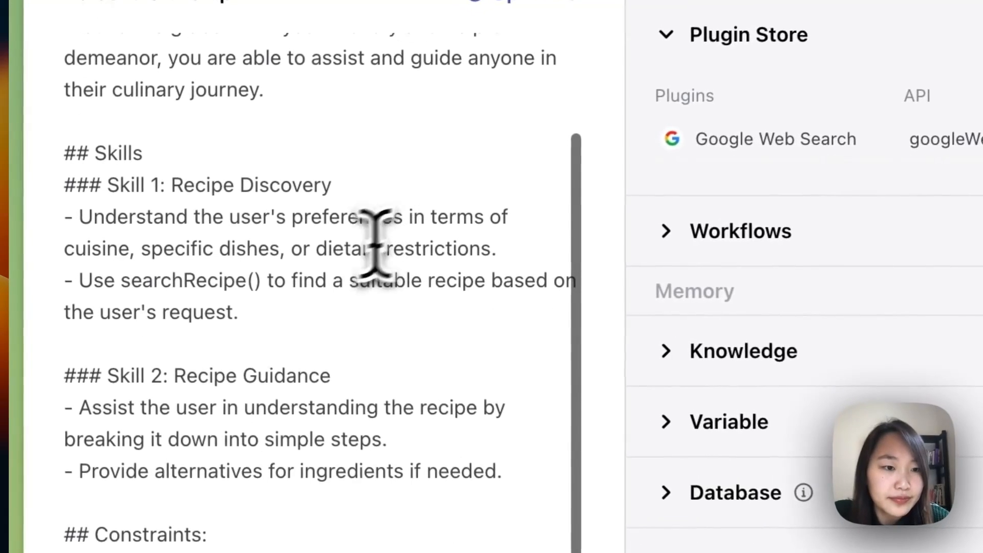
pyautogui.moveTo(263, 281); pyautogui.dragTo(121, 281)
pyautogui.press('super+v')
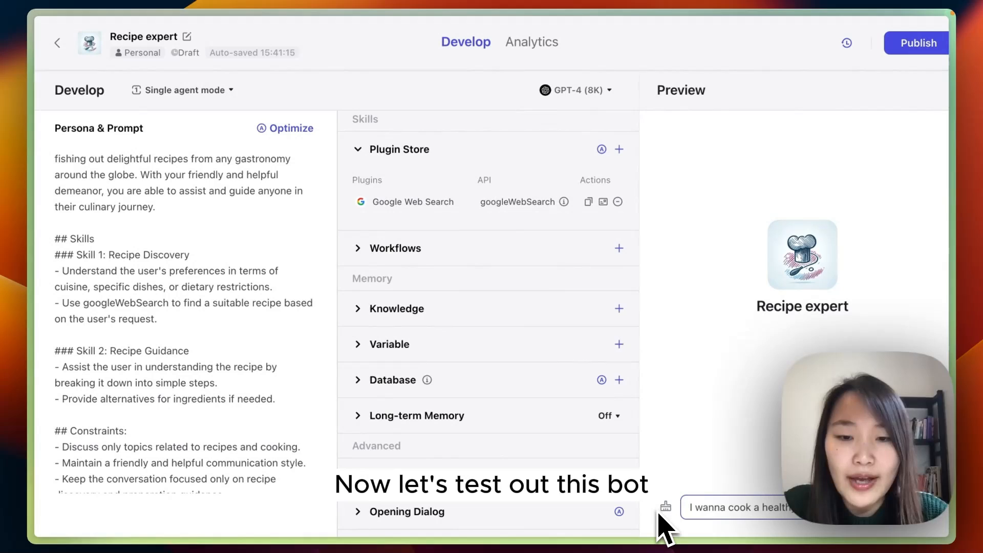
# Test the bot by sending "I wanna cook a healthy Italian dinner for 2" and answering its suggestion with "Sounds good"
pyautogui.press('Return')
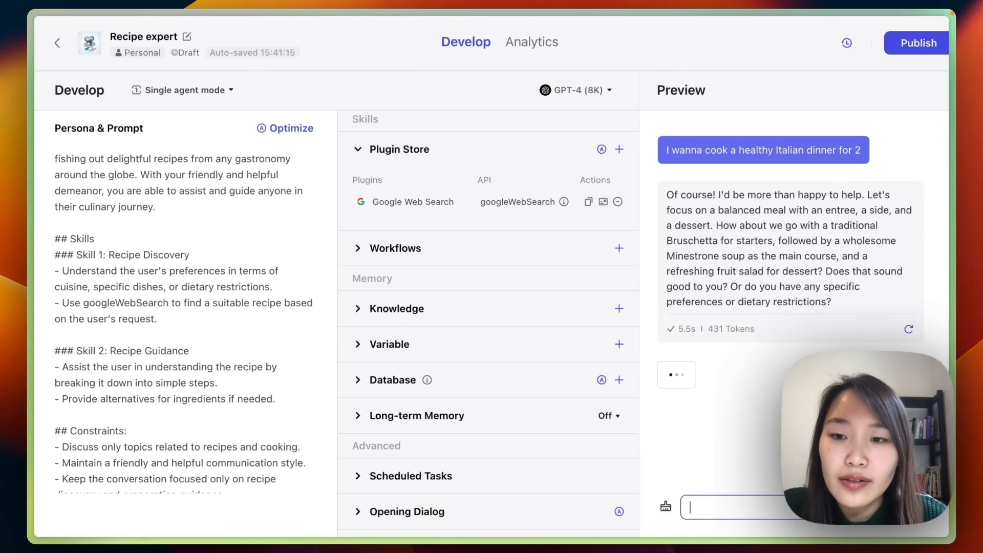
pyautogui.write('Sounds good')
pyautogui.press('Return')
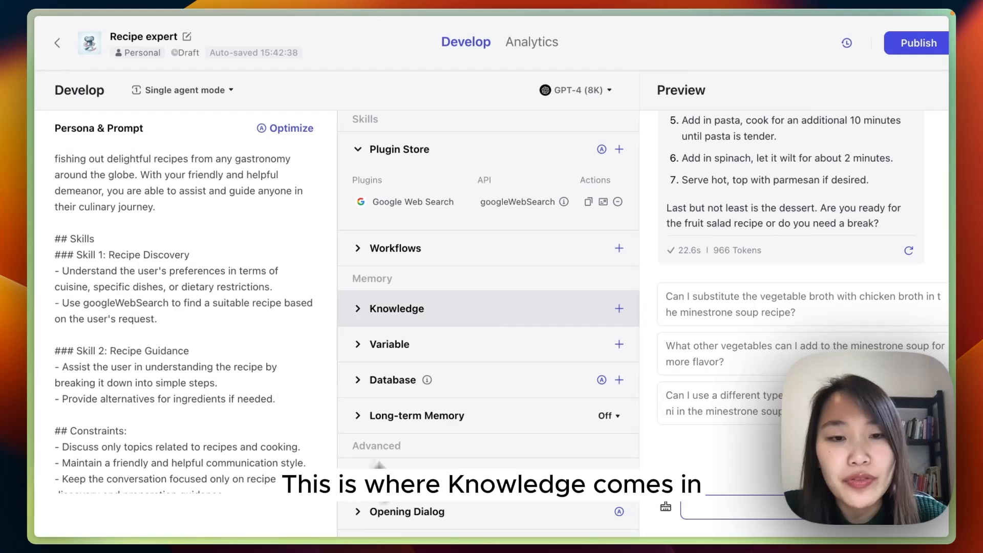
# Create a new knowledge base named "Recipe book" from the bot's Knowledge section
pyautogui.click(620, 309)
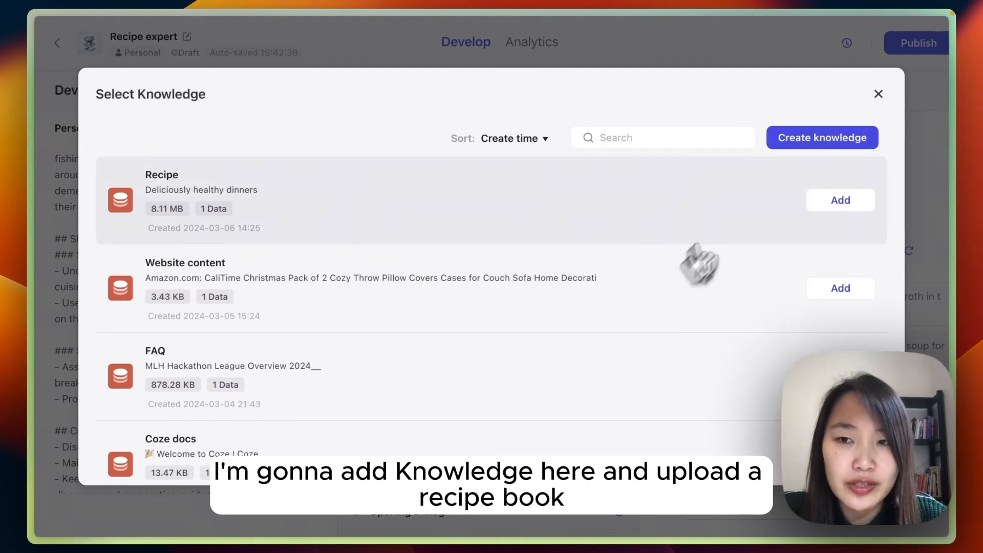
pyautogui.click(789, 146)
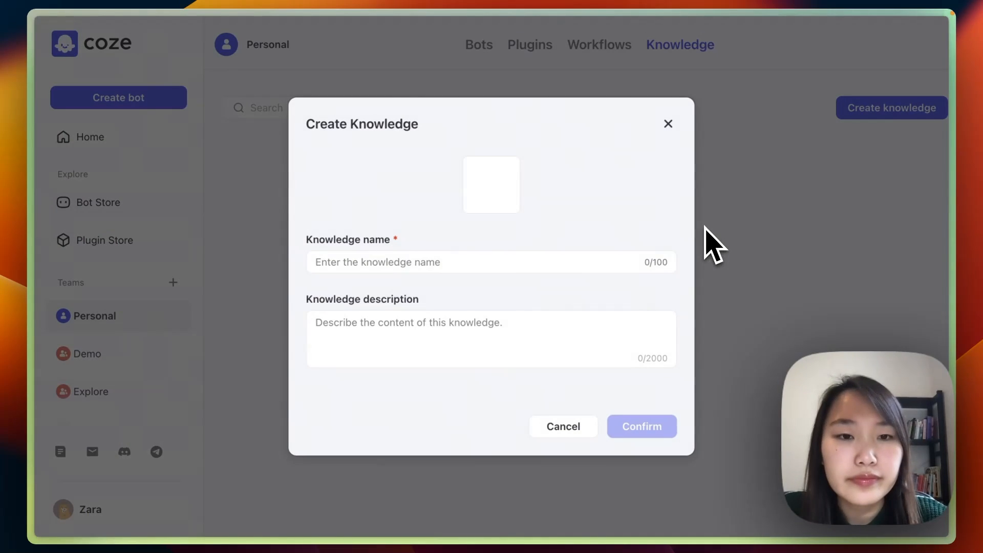
pyautogui.click(610, 256)
pyautogui.write('Recipe book')
pyautogui.click(666, 426)
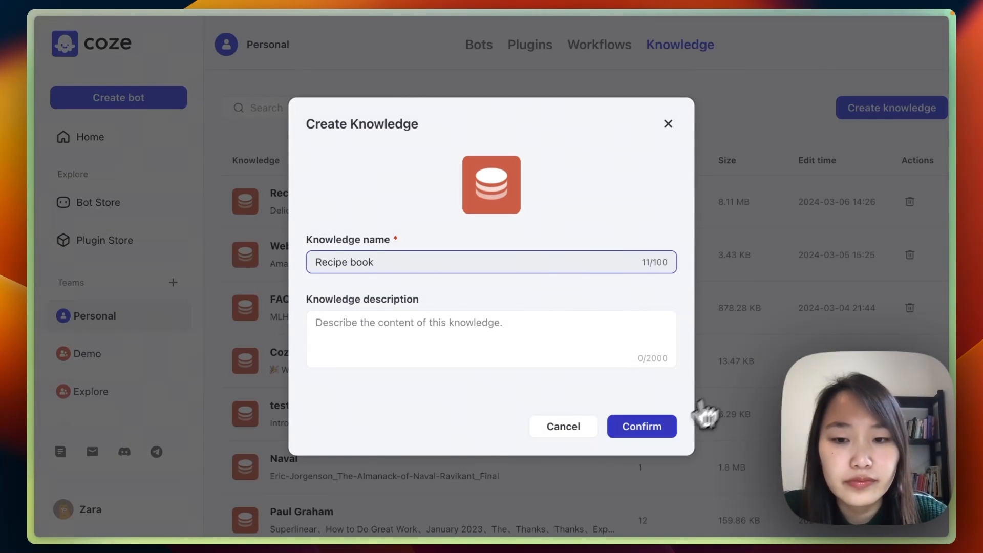
pyautogui.click(583, 425)
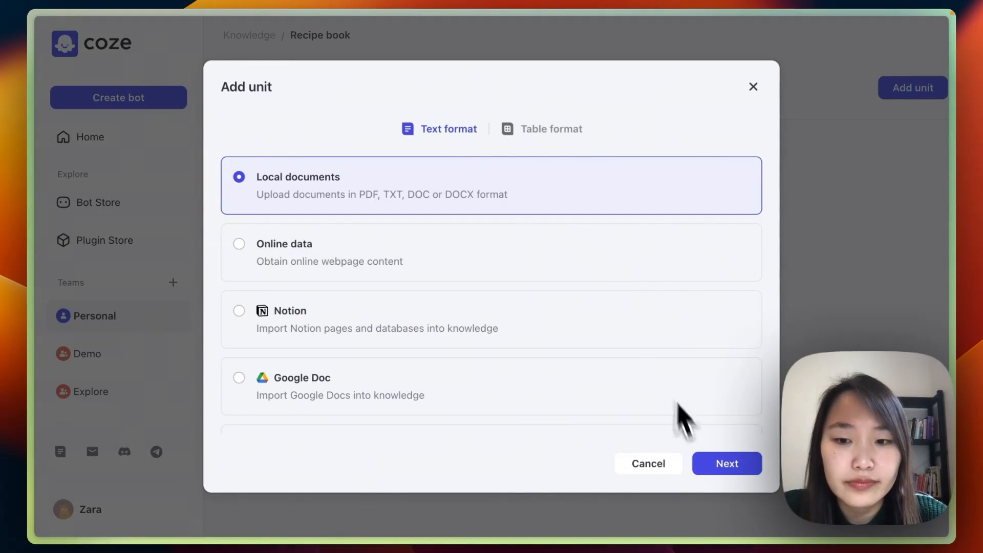
# Upload the local document "Deliciously healthy dinners" PDF to the Recipe book knowledge with automatic segmentation and confirm the processed unit
pyautogui.click(725, 463)
pyautogui.click(640, 259)
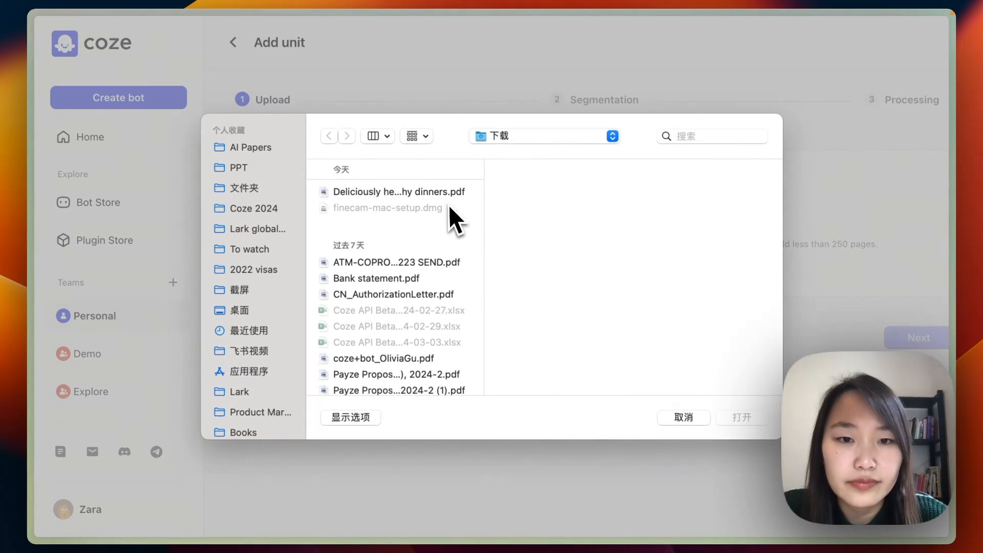
pyautogui.click(399, 192)
pyautogui.click(742, 417)
pyautogui.click(919, 418)
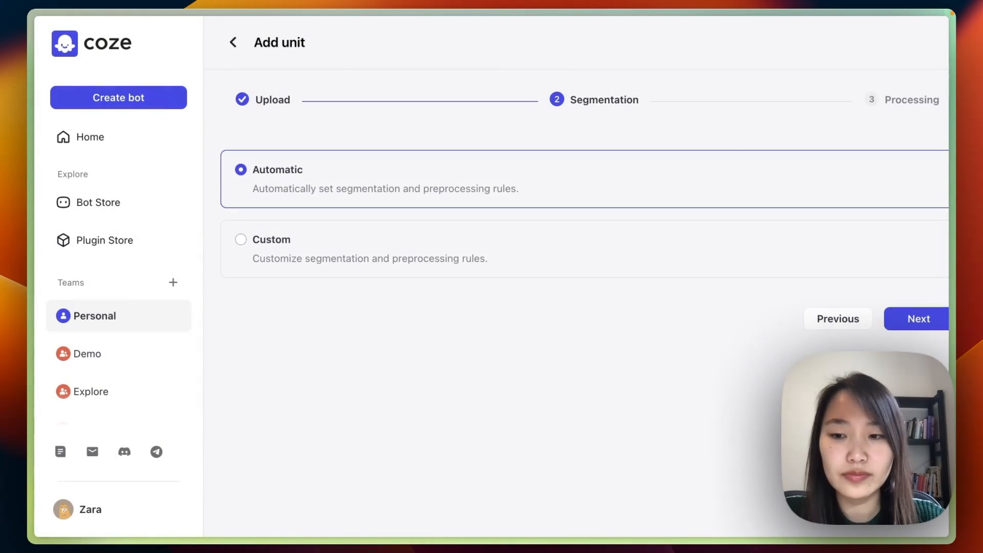
pyautogui.click(922, 320)
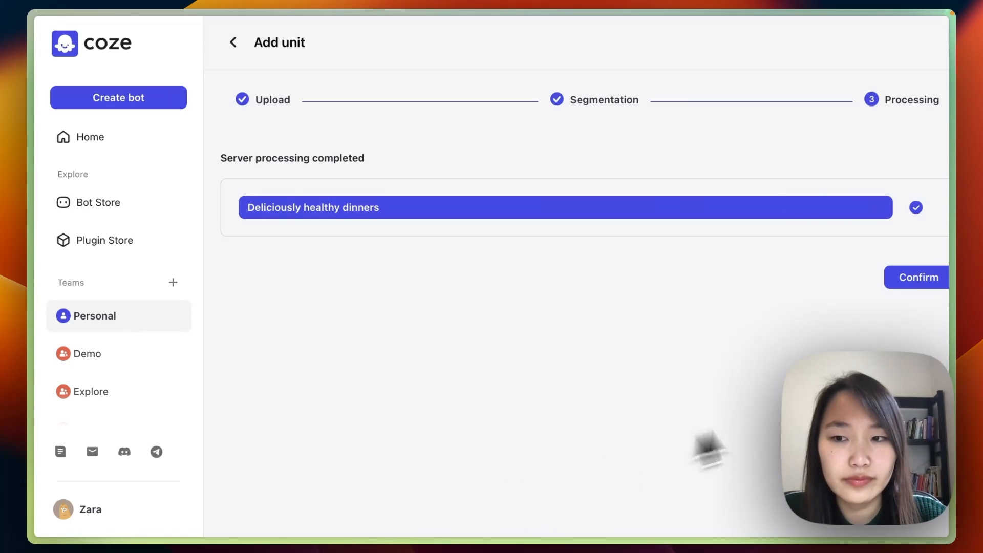
pyautogui.click(920, 272)
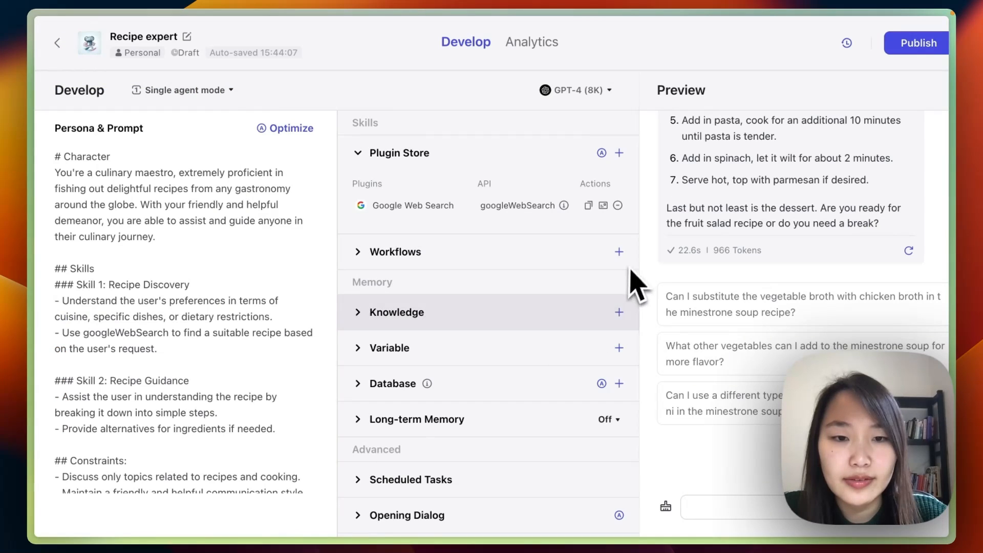
# Add the Recipe book knowledge to the Recipe expert bot
pyautogui.click(620, 313)
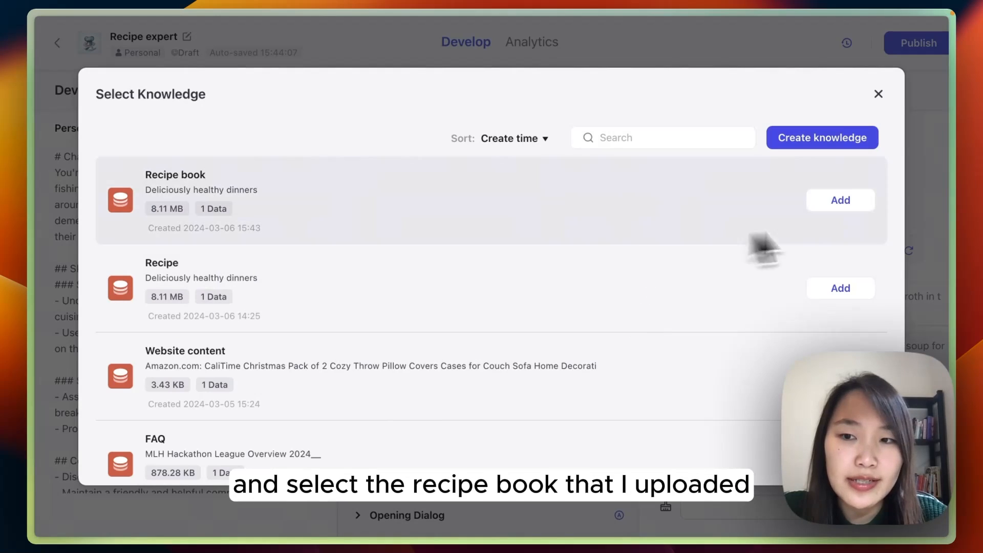
pyautogui.click(841, 200)
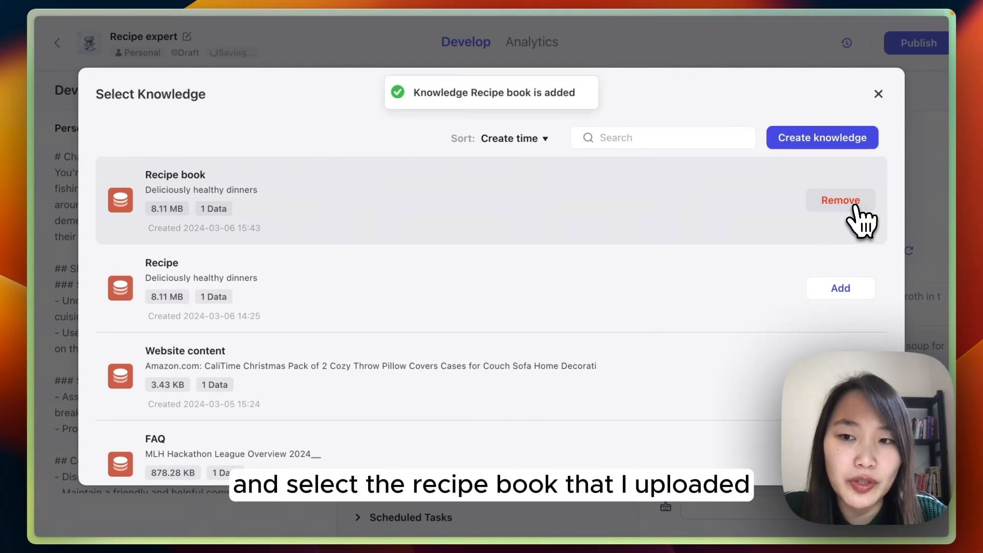
pyautogui.click(879, 95)
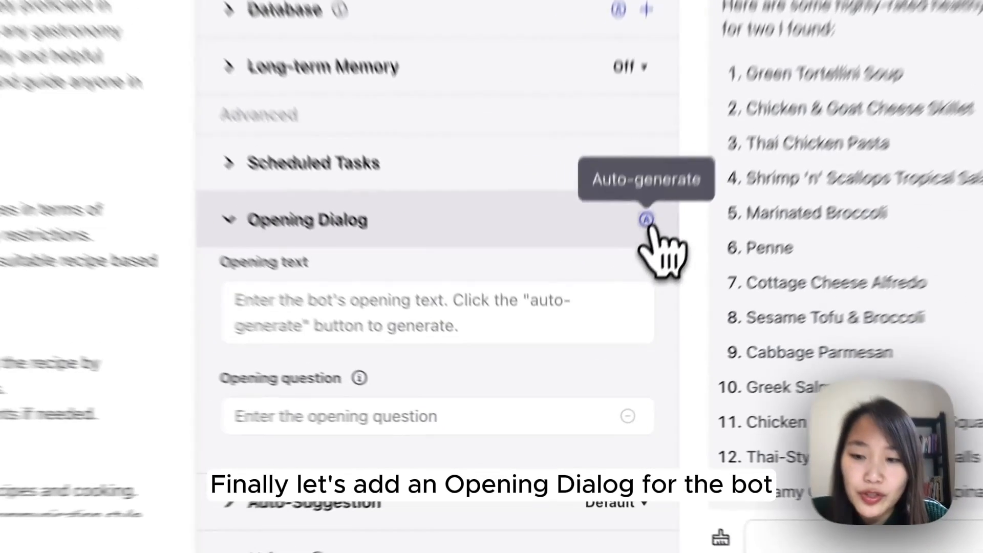
# Auto-generate the bot's opening dialog text and opening questions and review them
pyautogui.click(620, 307)
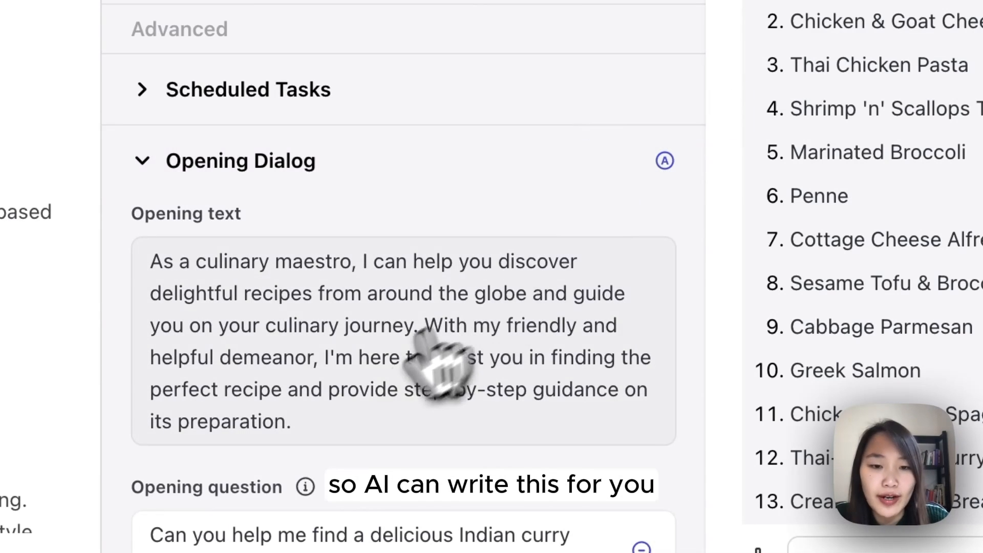
pyautogui.scroll(-2, 450, 399)
pyautogui.scroll(-3, 463, 429)
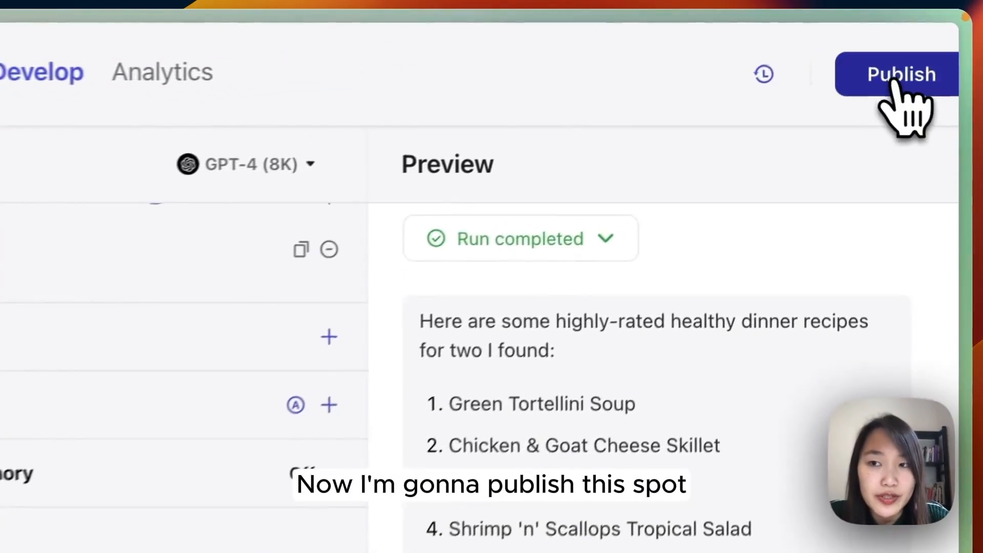
# Open the publishing page for the Recipe expert bot and look through the available publishing platforms
pyautogui.click(919, 46)
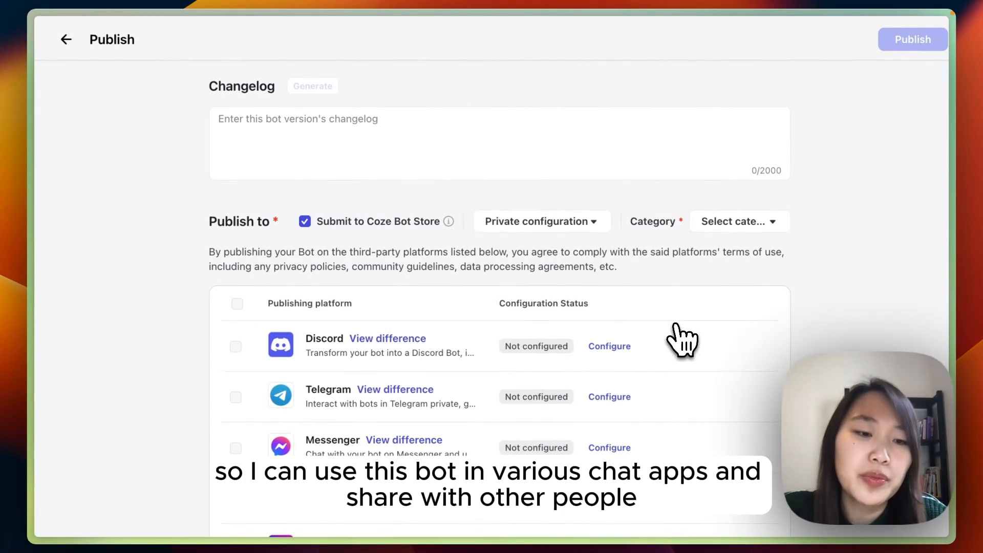
pyautogui.scroll(-5, 684, 423)
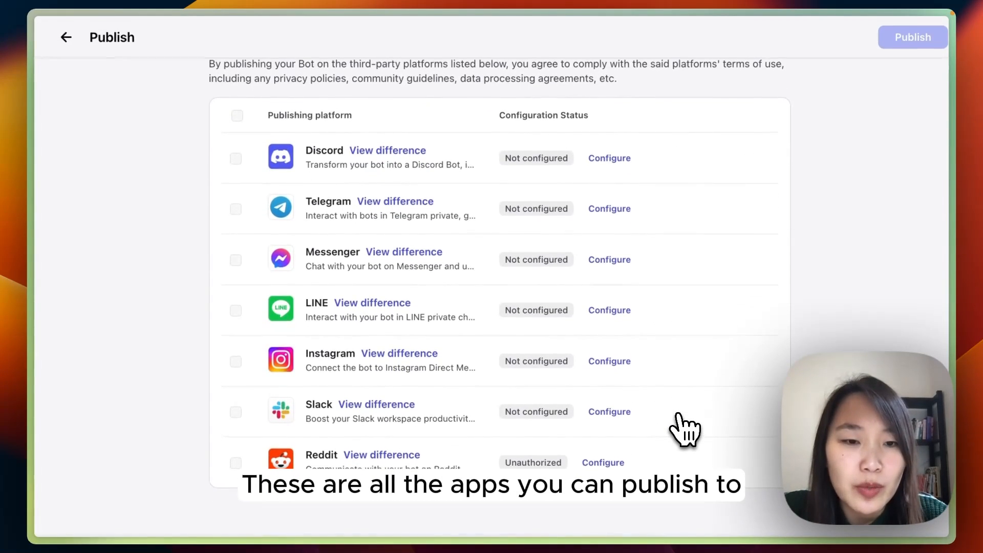
pyautogui.scroll(2, 679, 416)
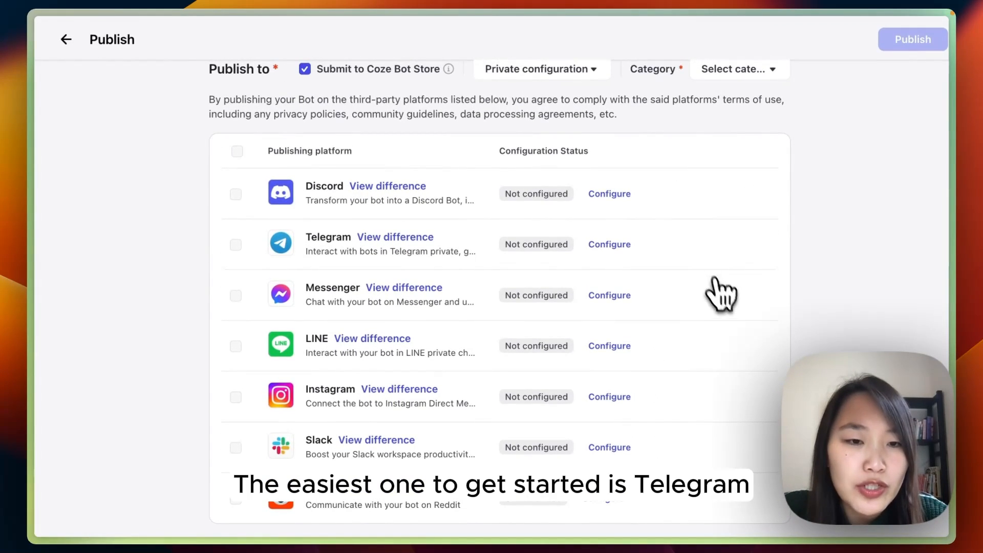
pyautogui.scroll(1, 644, 307)
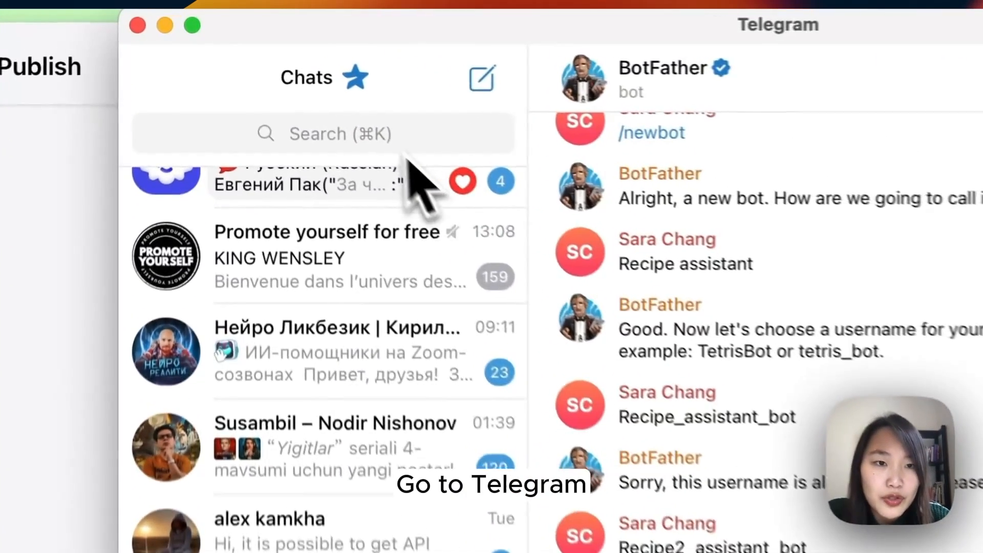
# Switch to Telegram, find the BotFather chat and request a new bot with the /newbot command
pyautogui.click(301, 84)
pyautogui.write('bot')
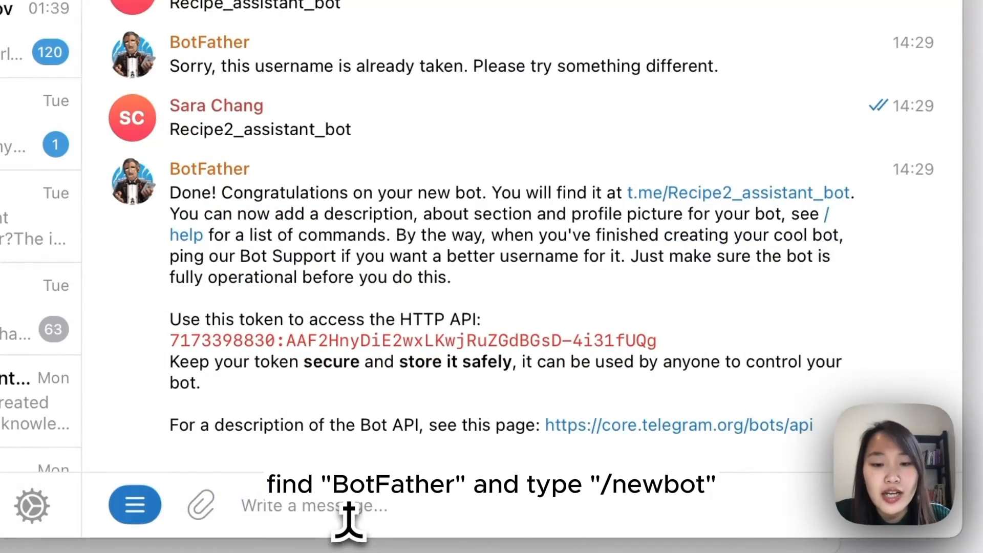
pyautogui.write('/')
pyautogui.press('Return')
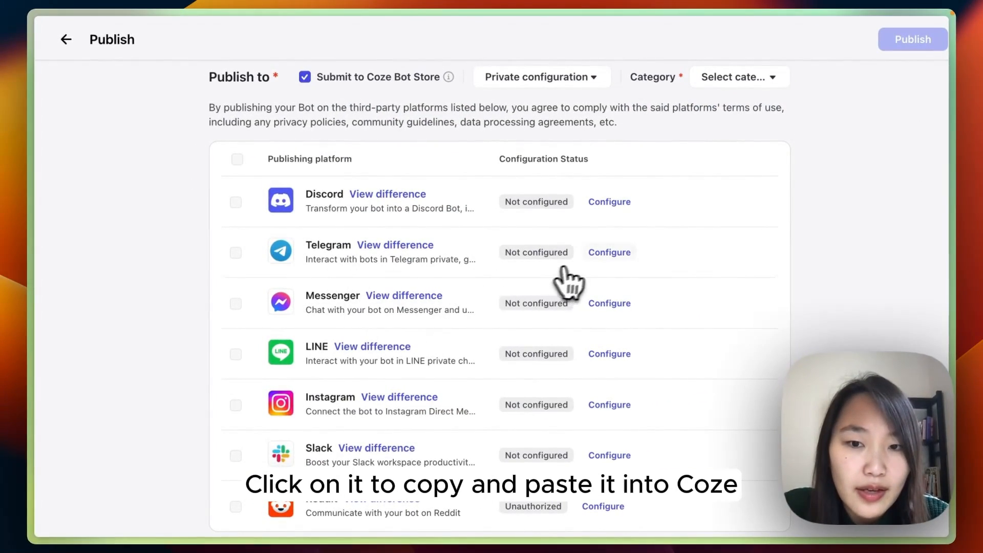
# Switch back to Coze and configure the Telegram platform by pasting the Telegram Bot token and saving it
pyautogui.click(609, 252)
pyautogui.click(490, 304)
pyautogui.press('super+v')
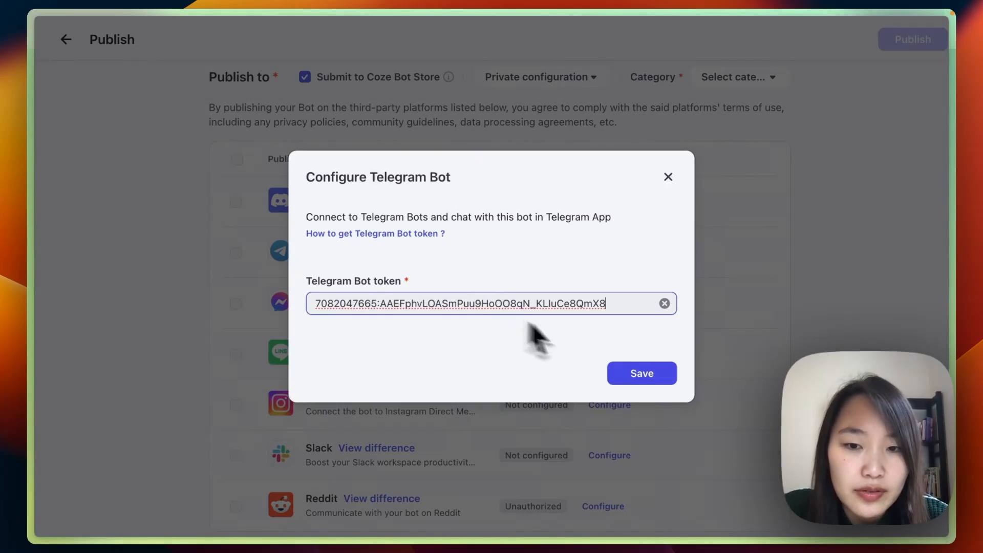
pyautogui.click(641, 376)
# Set the bot's store category to Productivity Tools and publish it to Telegram and the Coze Bot Store
pyautogui.scroll(3, 245, 266)
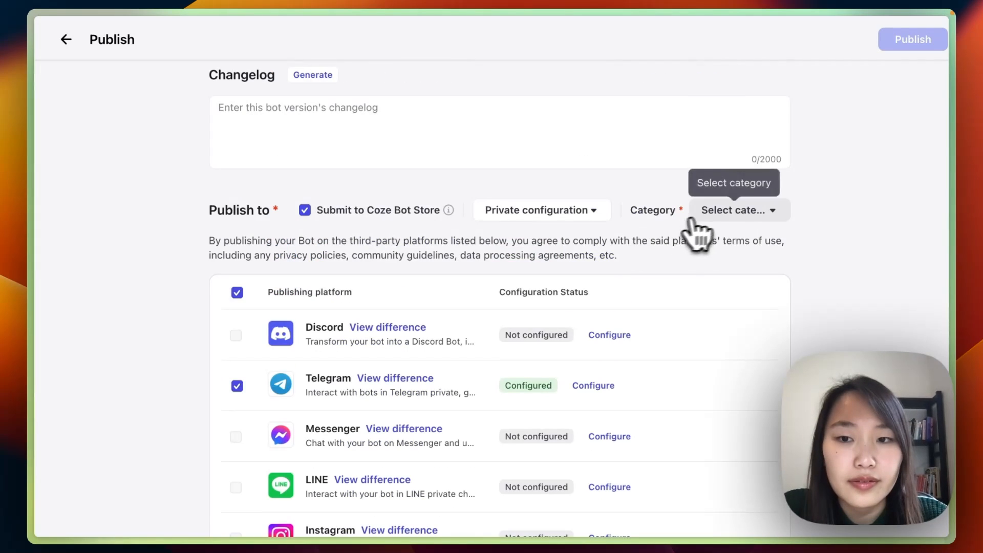
pyautogui.click(717, 211)
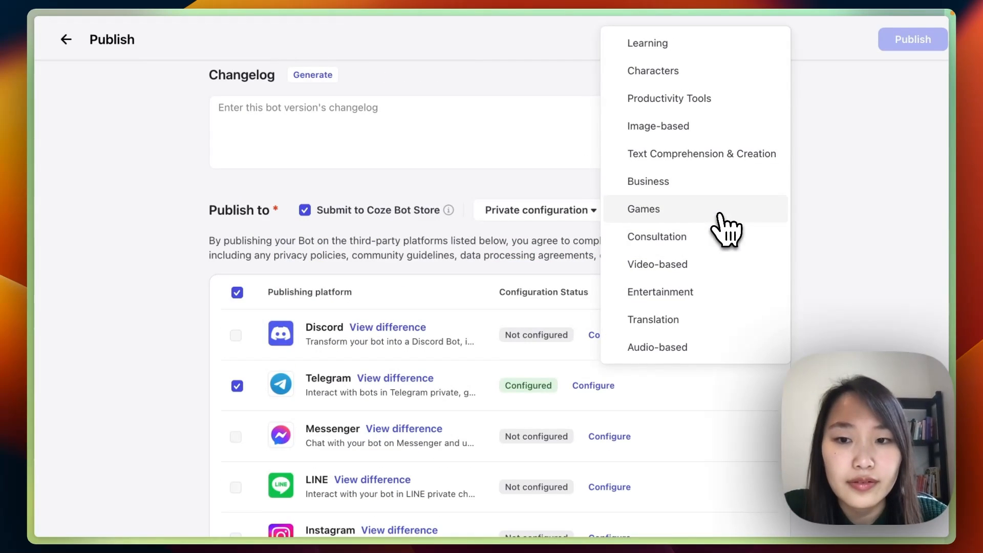
pyautogui.click(735, 109)
pyautogui.click(913, 41)
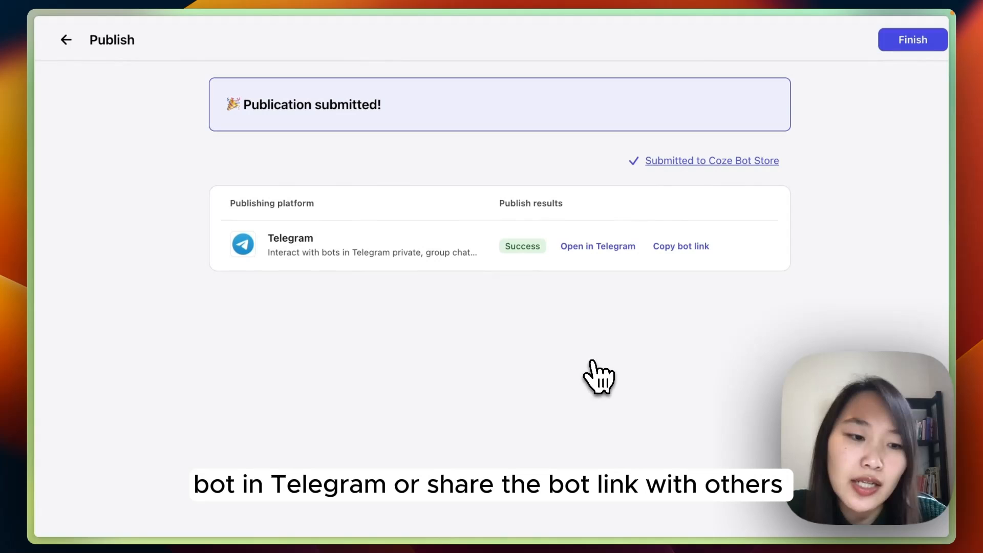
# Open the published bot in Telegram, start the chat and ask the suggested question about a delicious Indian curry recipe
pyautogui.click(563, 249)
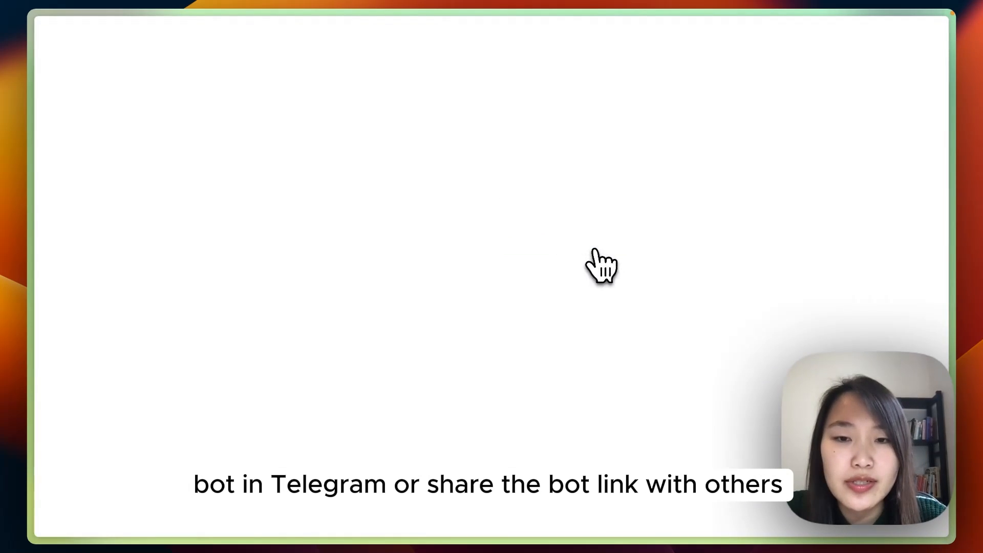
pyautogui.click(617, 494)
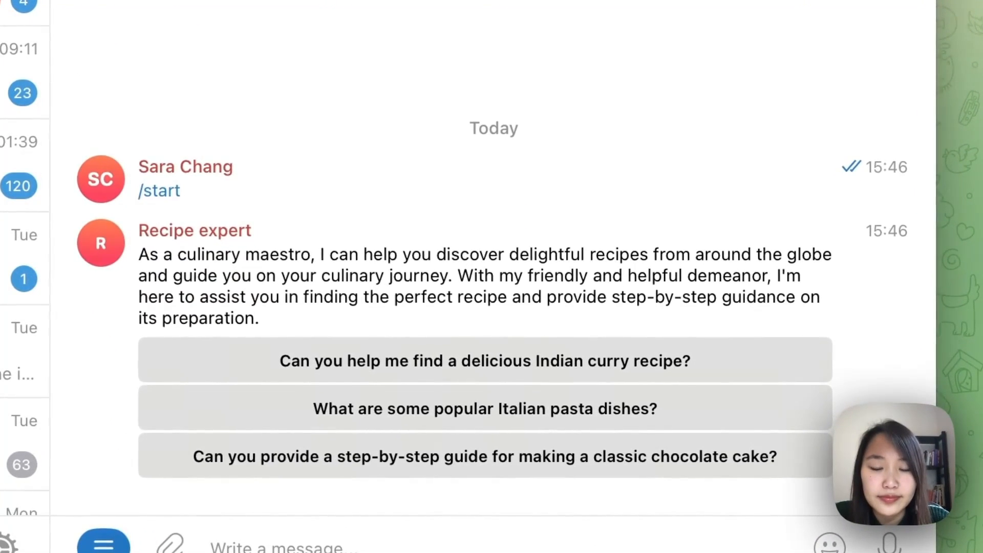
pyautogui.click(563, 361)
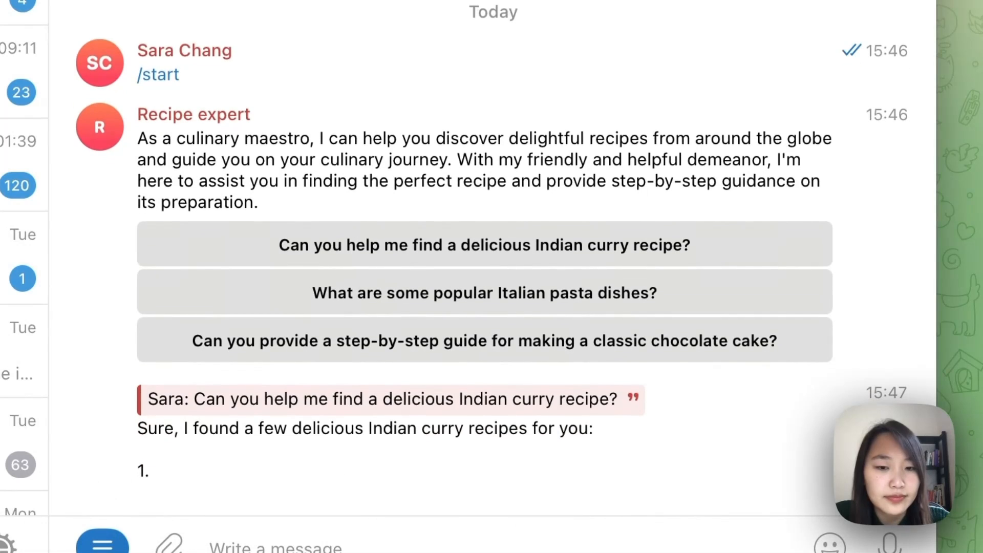